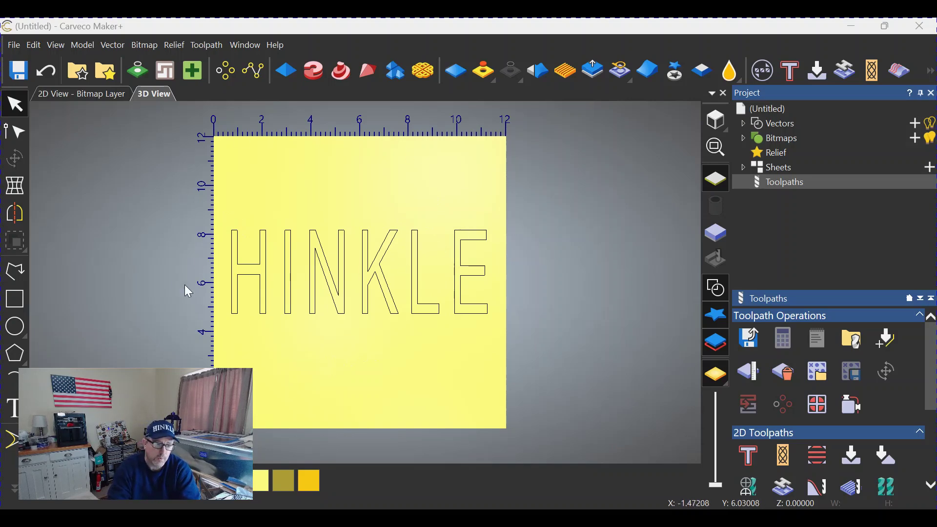
# Step: Draw a 12 x 12 inch rectangle spanning the whole sheet around the HINKLE letters
pyautogui.click(15, 299)
pyautogui.moveTo(215, 137); pyautogui.dragTo(506, 428)
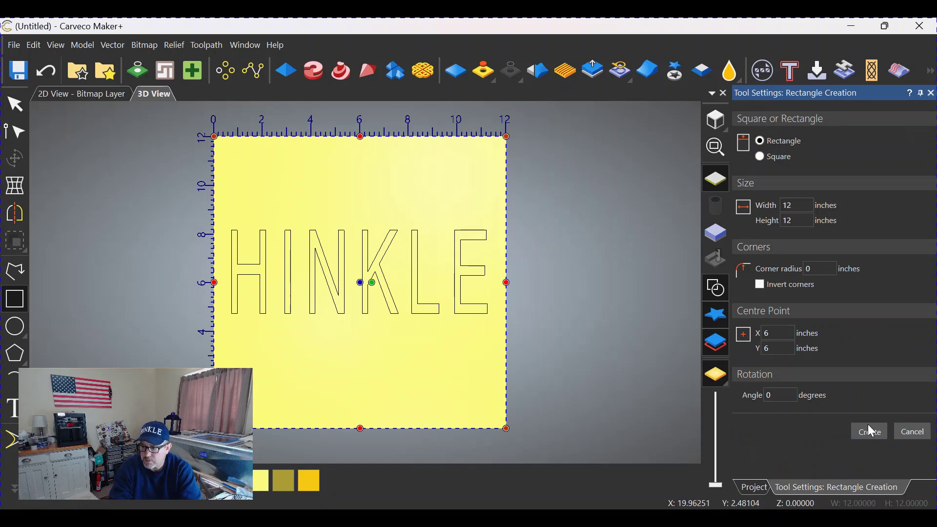
pyautogui.click(869, 432)
pyautogui.press('Escape')
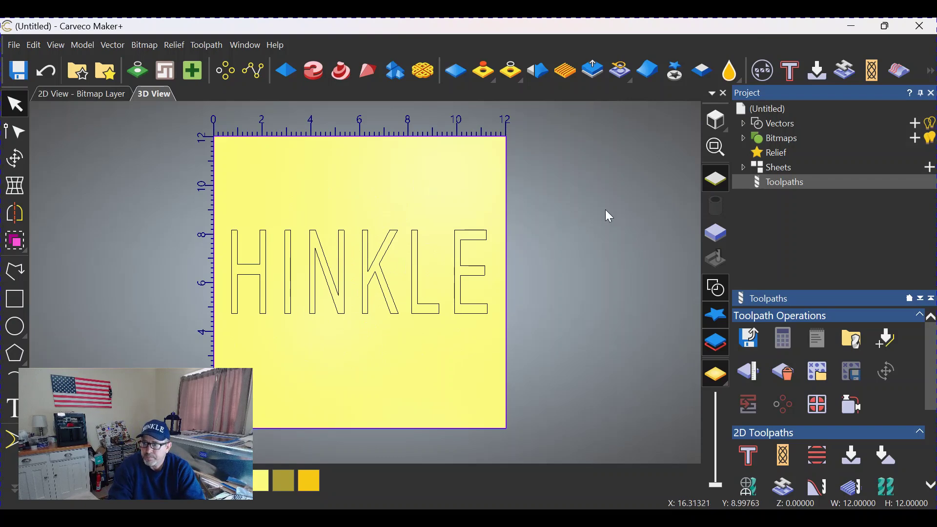
# Step: Start a 2D Area Clearance with 0.25 inch finish depth and the End Mill 1/8 Inch
pyautogui.click(824, 456)
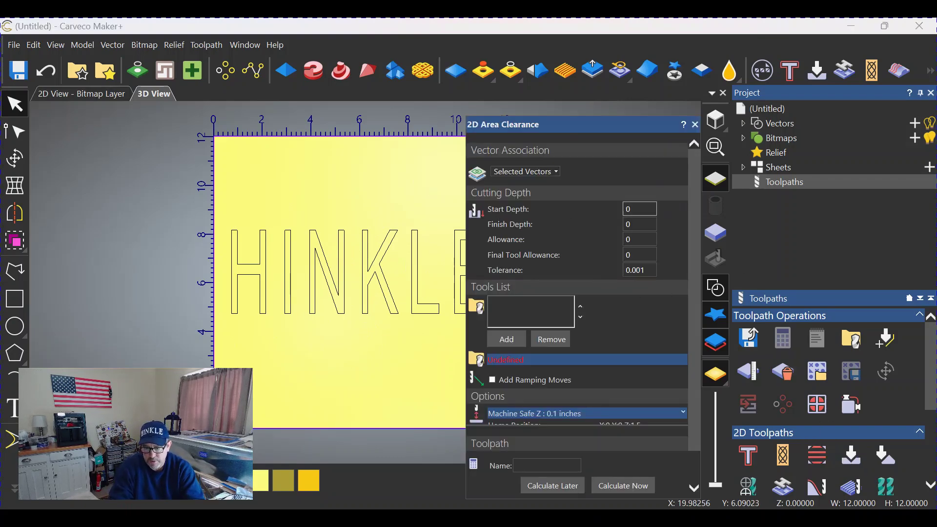
pyautogui.click(640, 224)
pyautogui.write('.25')
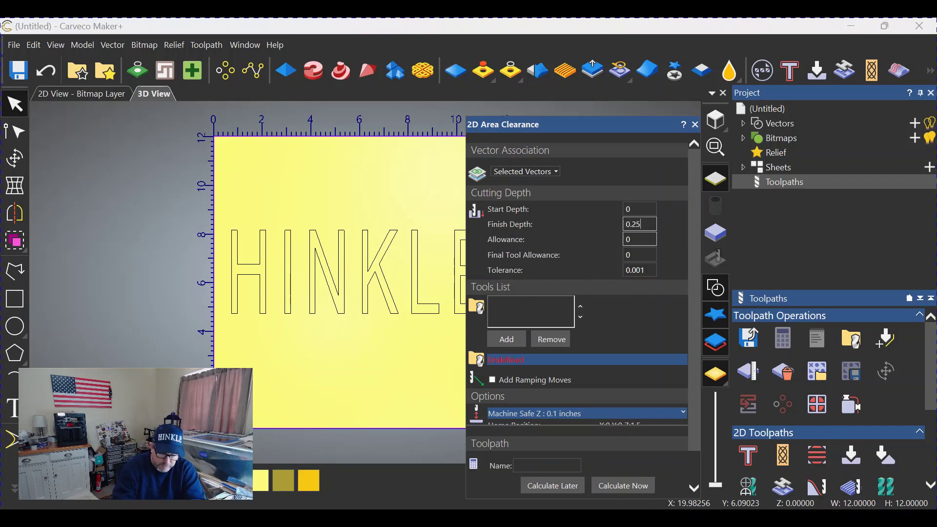
pyautogui.click(511, 339)
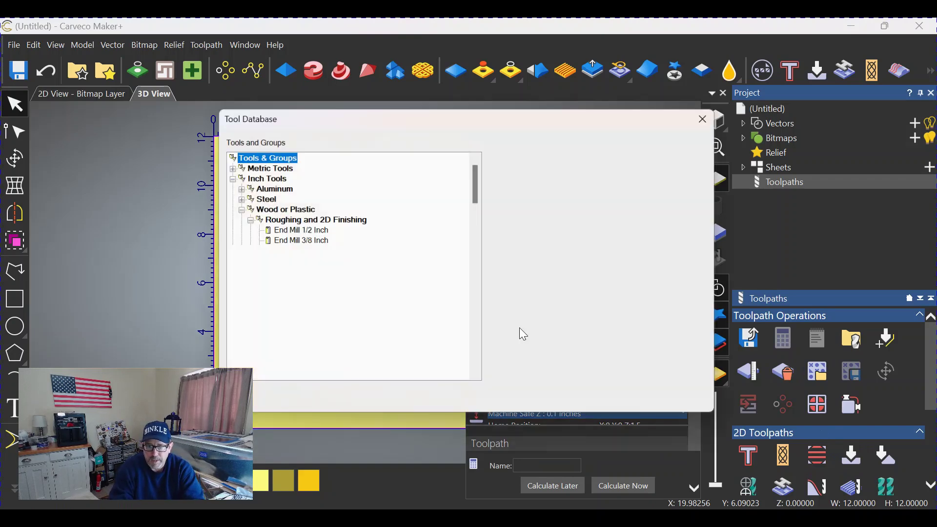
pyautogui.click(321, 275)
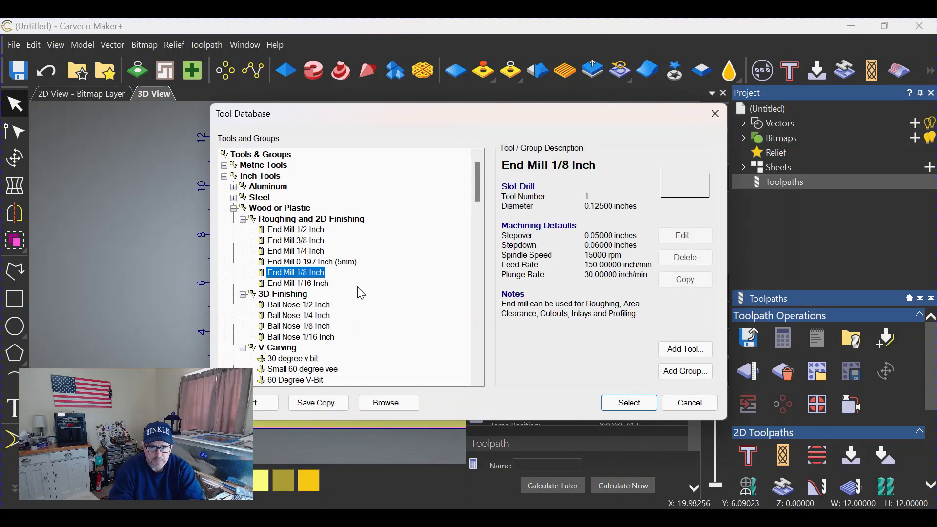
pyautogui.click(629, 402)
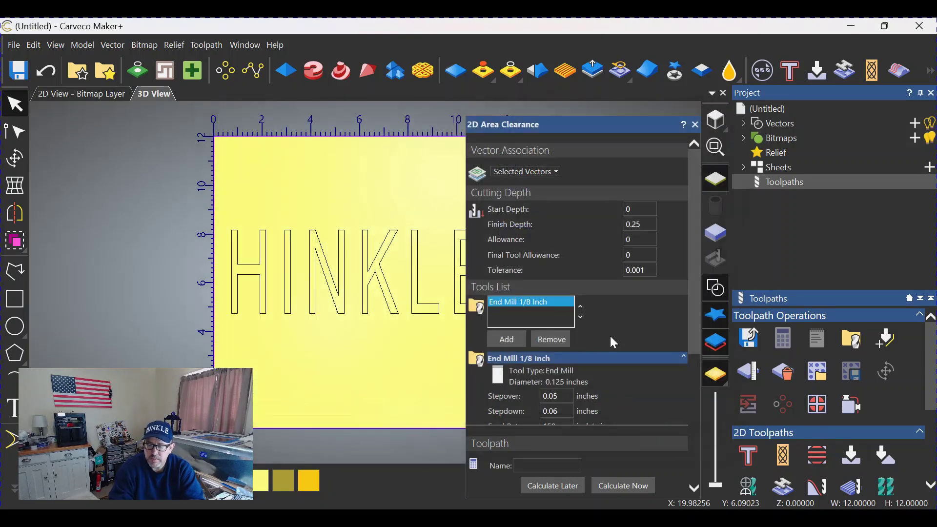
# Step: Choose the Offset strategy and calculate the Area Clear toolpath over the square
pyautogui.scroll(-5, 611, 332)
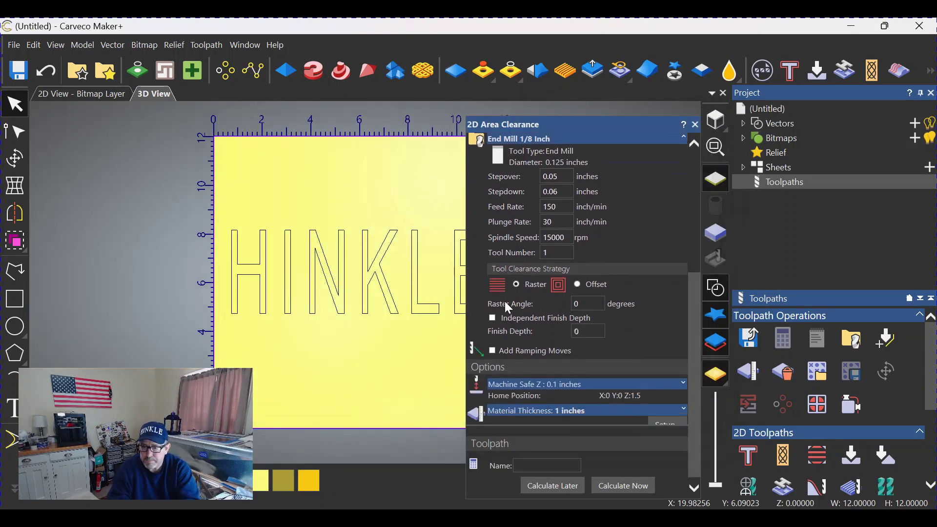
pyautogui.click(576, 284)
pyautogui.scroll(-1, 632, 313)
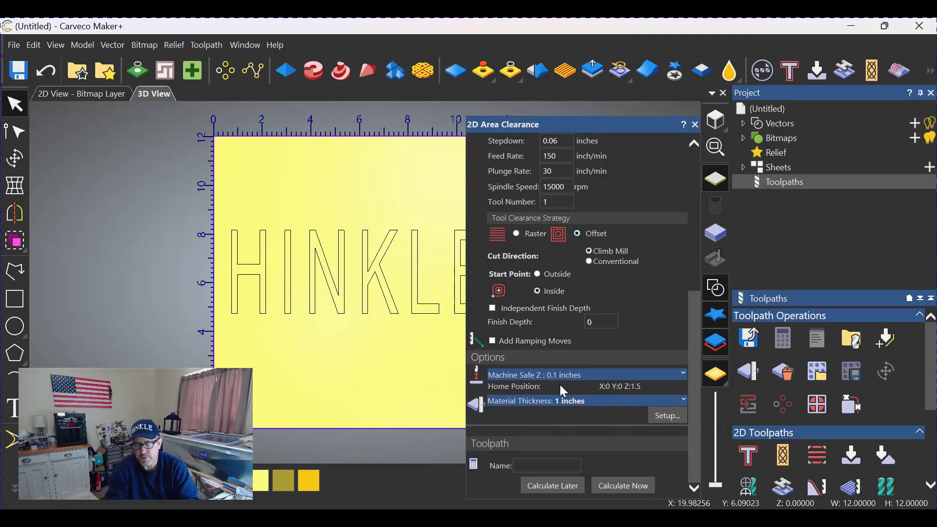
pyautogui.click(622, 487)
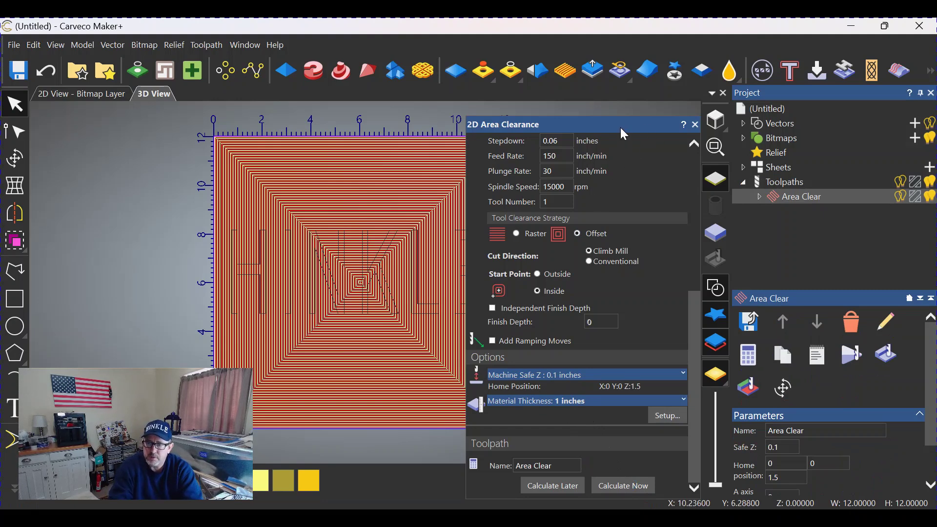
pyautogui.click(697, 125)
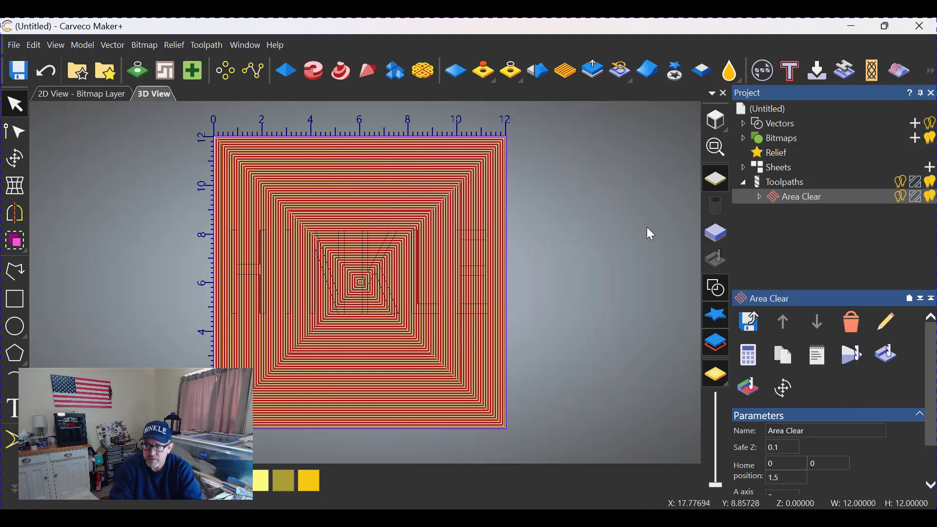
# Step: Select HINKLE with the square, delete the first Area Clear toolpath, and restart 2D Area Clearance
pyautogui.click(902, 198)
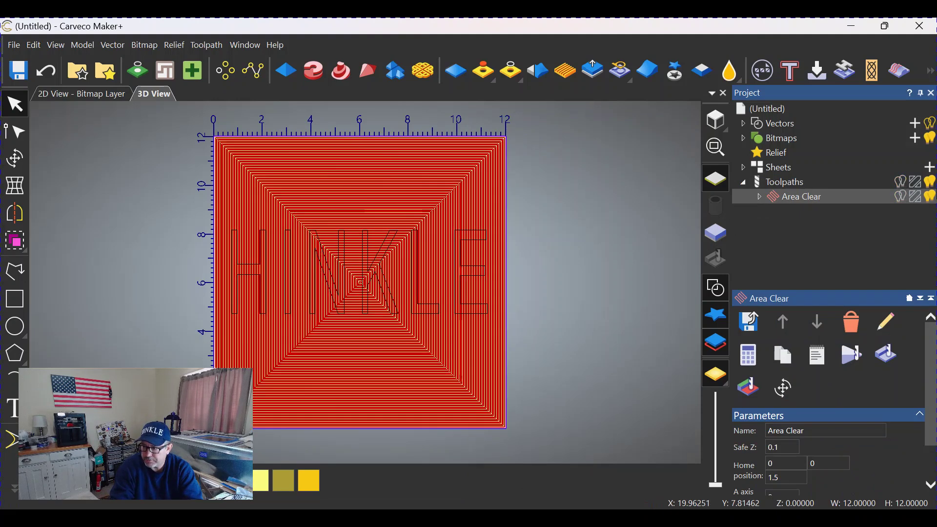
pyautogui.click(934, 193)
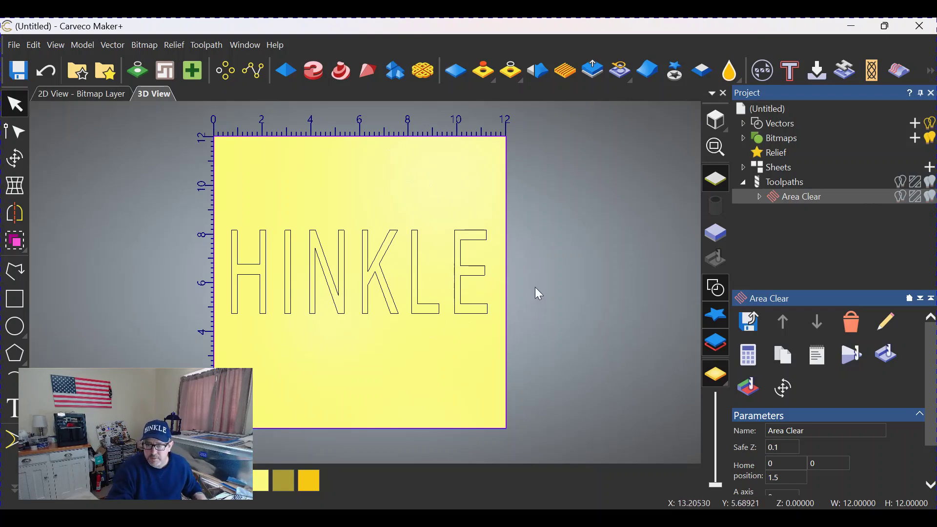
pyautogui.click(486, 291)
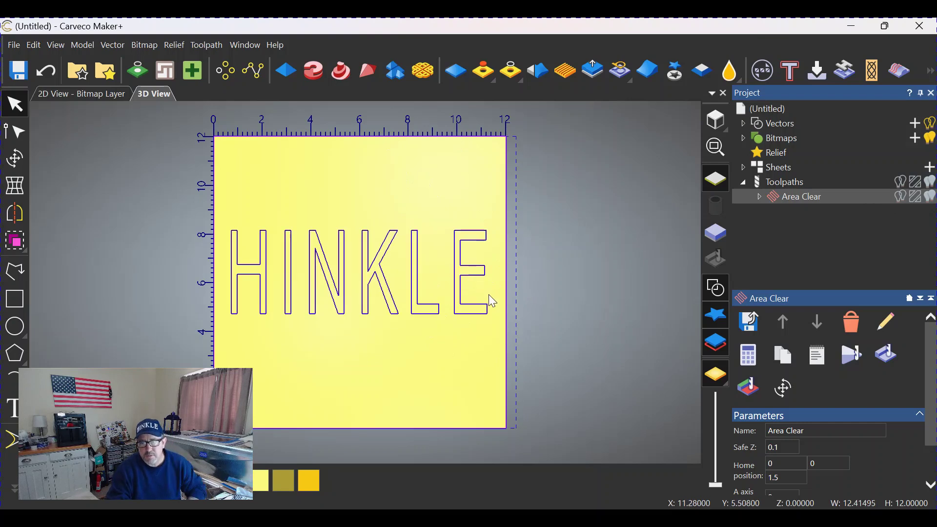
pyautogui.click(852, 323)
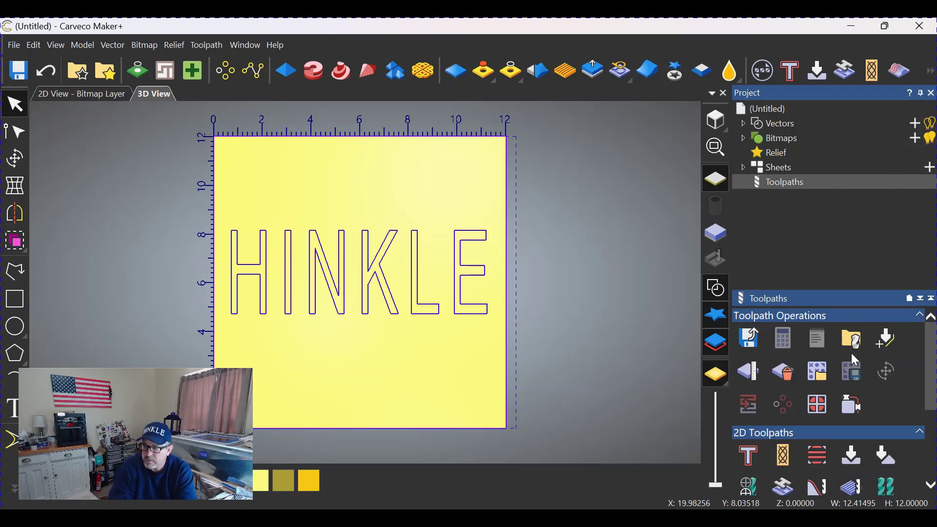
pyautogui.click(822, 458)
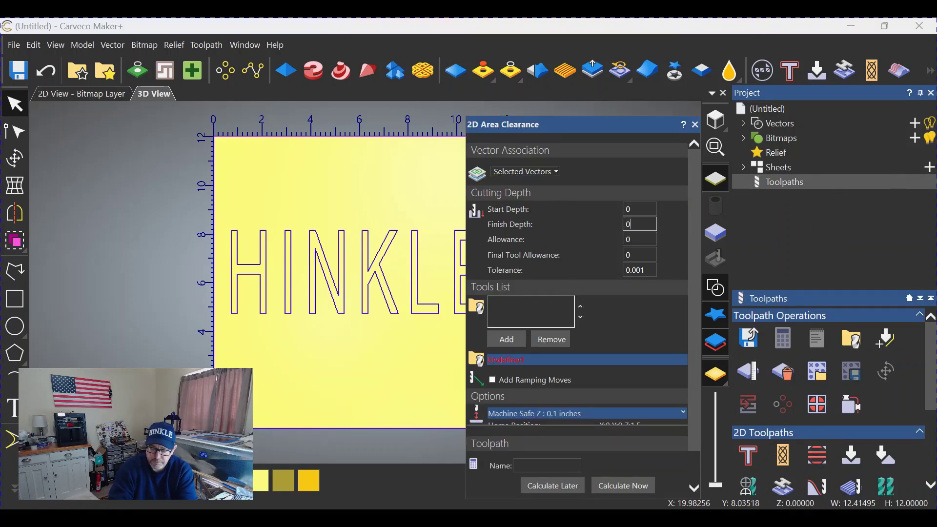
# Step: Set a 0.25 finish depth and the End Mill 1/8 Inch for the new clearance
pyautogui.write('.25')
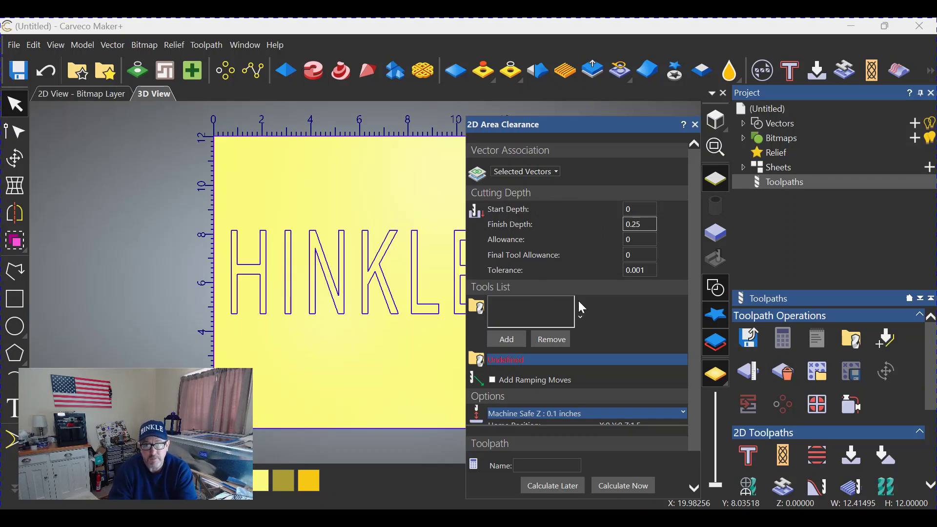
pyautogui.click(513, 340)
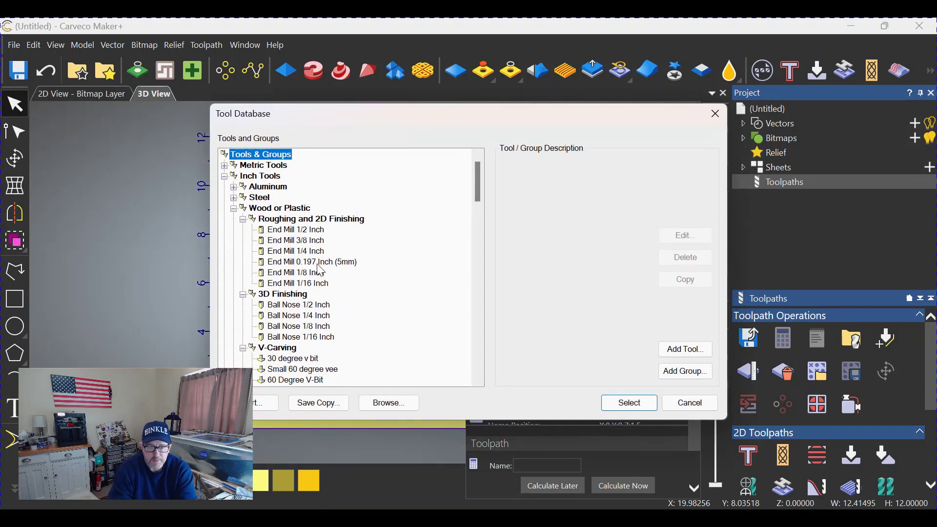
pyautogui.click(314, 275)
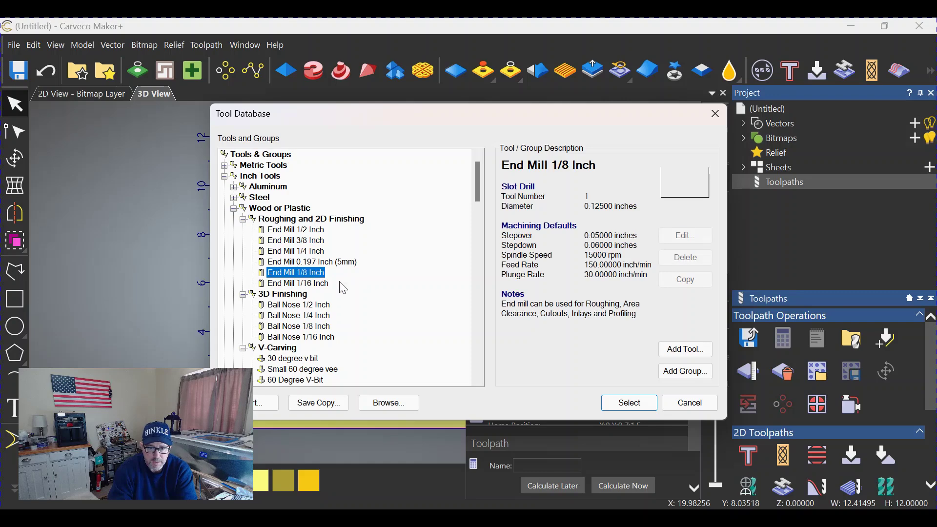
pyautogui.click(650, 404)
# Step: Use the Offset strategy and calculate the clearance around the HINKLE letters
pyautogui.scroll(-5, 605, 298)
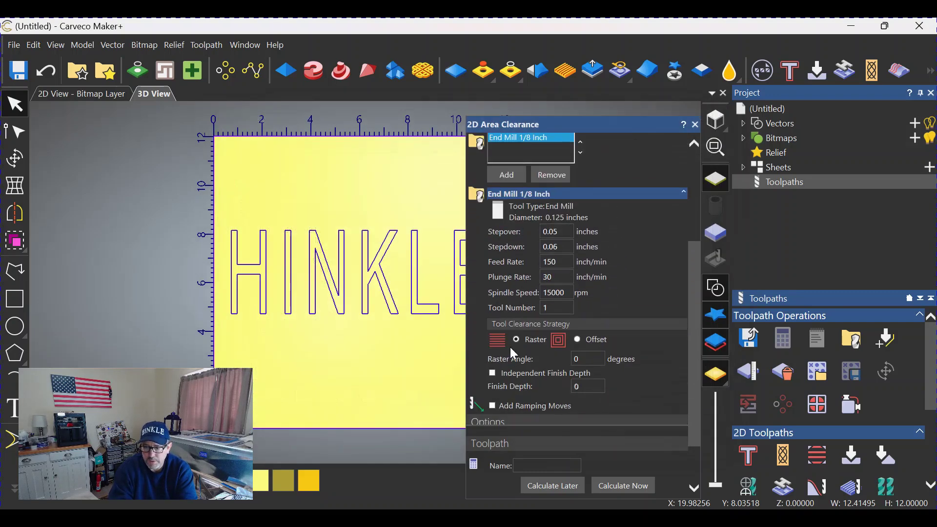
pyautogui.click(580, 339)
pyautogui.scroll(-3, 566, 356)
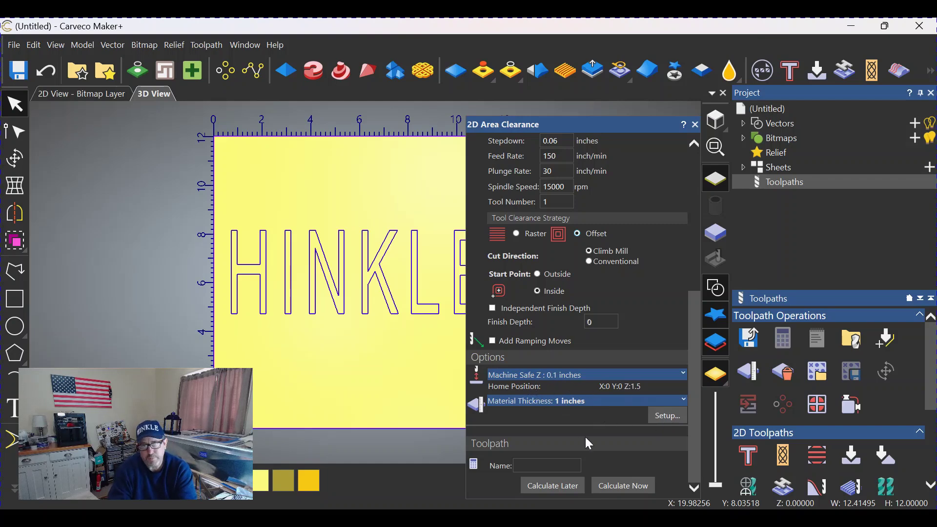
pyautogui.click(635, 485)
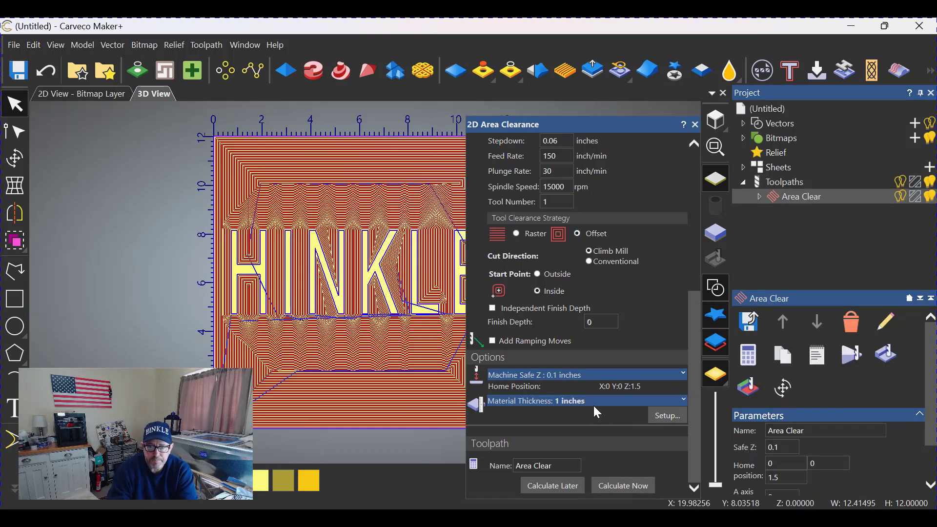
pyautogui.click(696, 125)
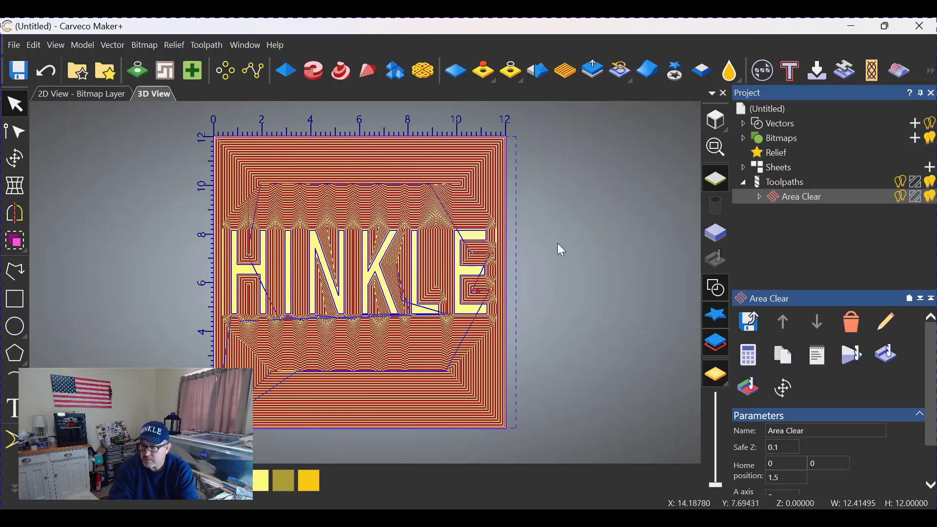
# Step: Hide the toolpath display, reselect only the HINKLE outlines, and show the 2D toolpath options
pyautogui.click(899, 197)
pyautogui.click(933, 183)
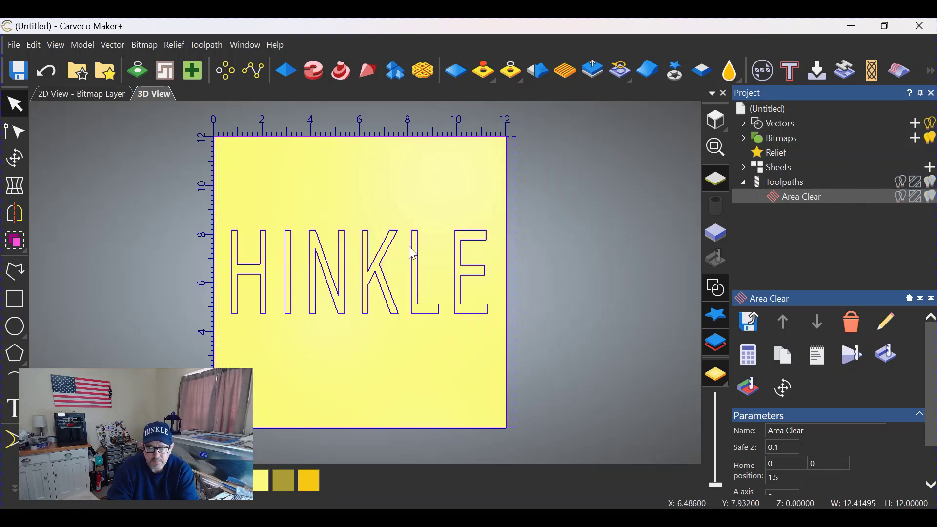
pyautogui.click(623, 257)
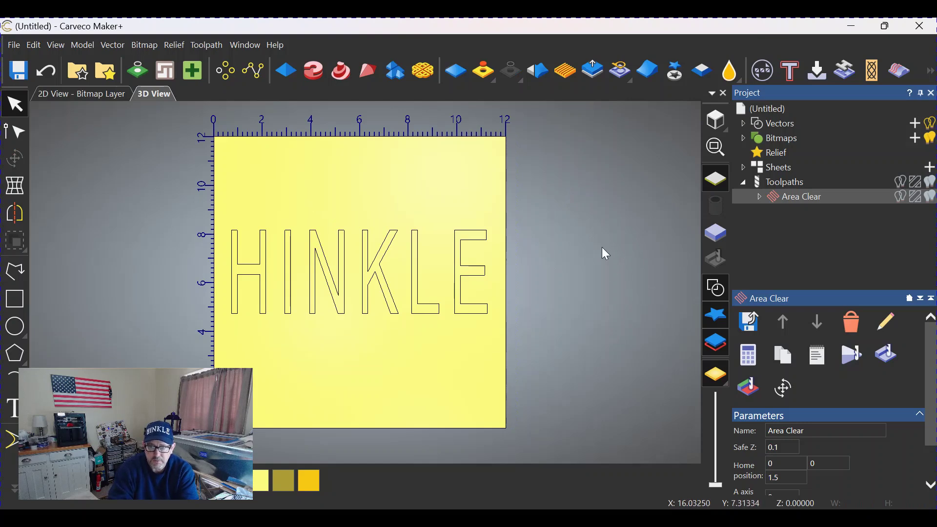
pyautogui.click(434, 316)
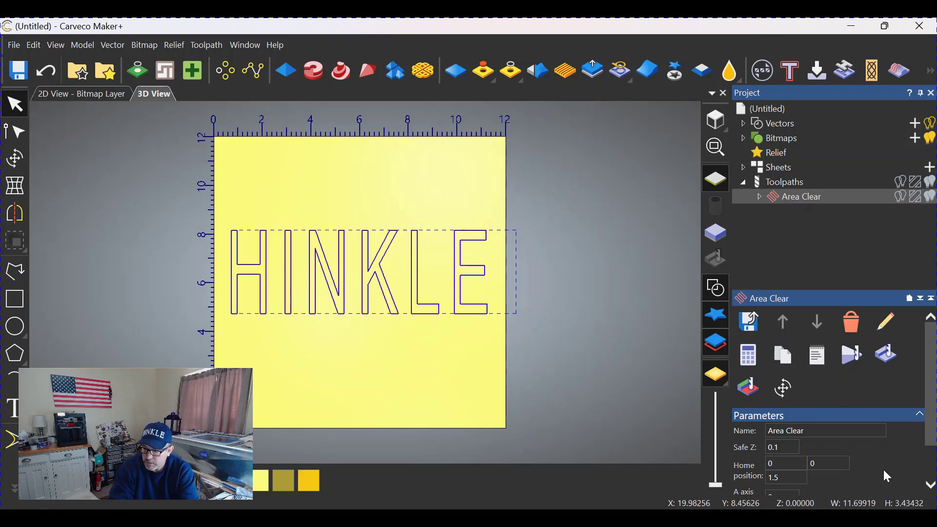
pyautogui.click(783, 183)
pyautogui.scroll(-1, 818, 373)
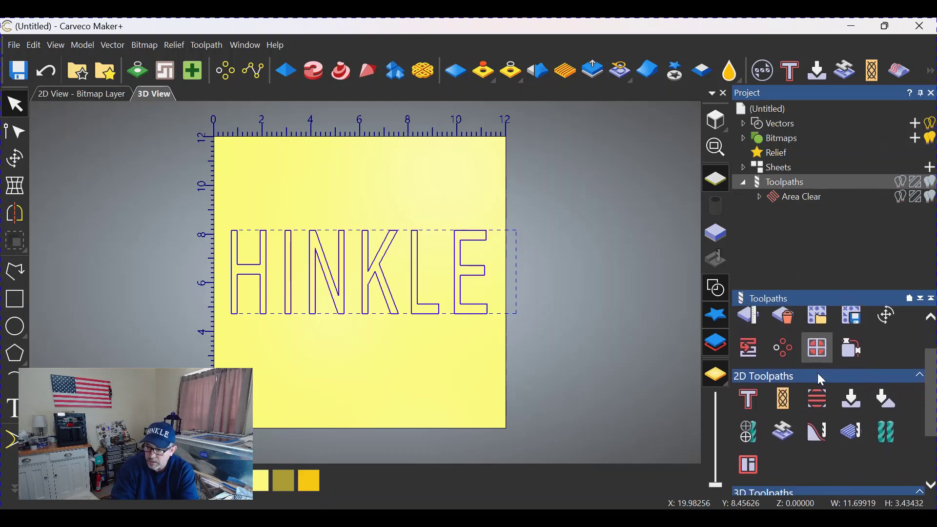
# Step: Start a Bevel Carving toolpath with 0.06 wall height and 0.25 finish depth
pyautogui.click(887, 403)
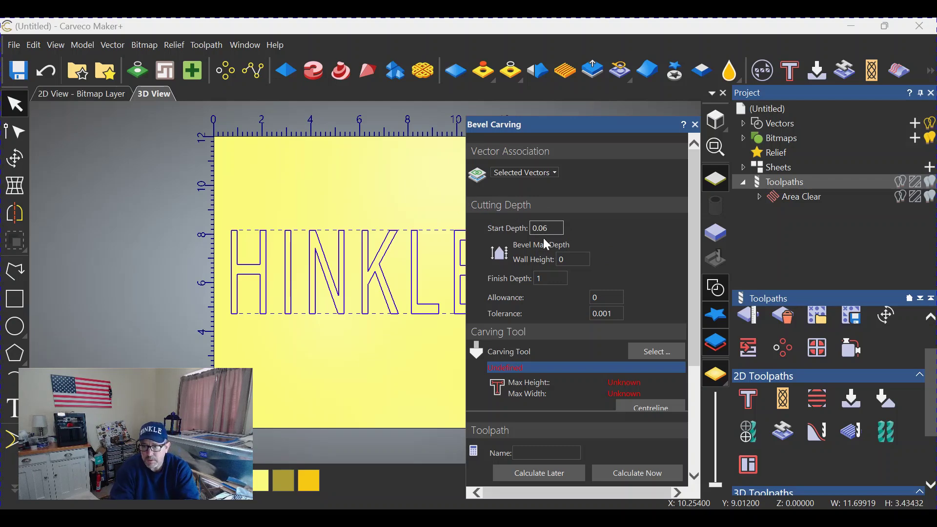
pyautogui.click(566, 259)
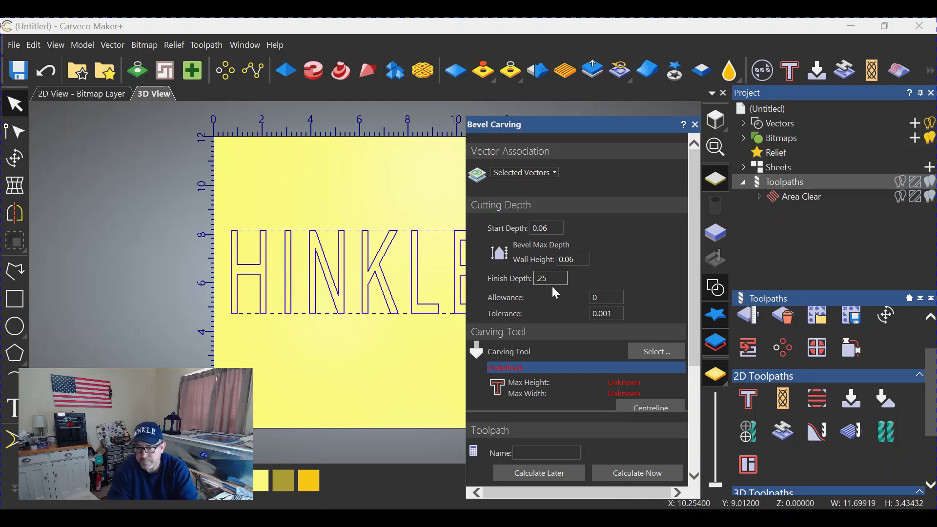
pyautogui.scroll(-3, 552, 286)
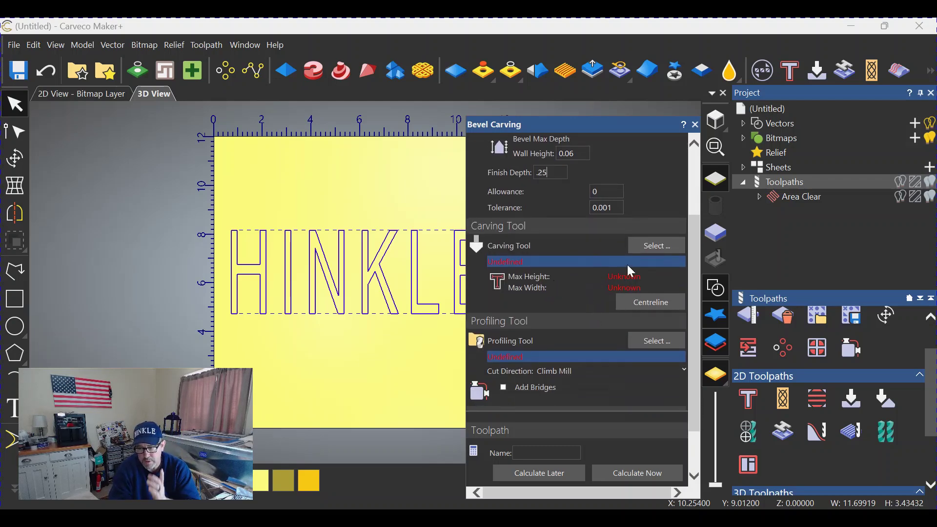
# Step: Select the Small 60 degree vee as the bevel carving tool
pyautogui.click(659, 248)
pyautogui.scroll(-1, 295, 310)
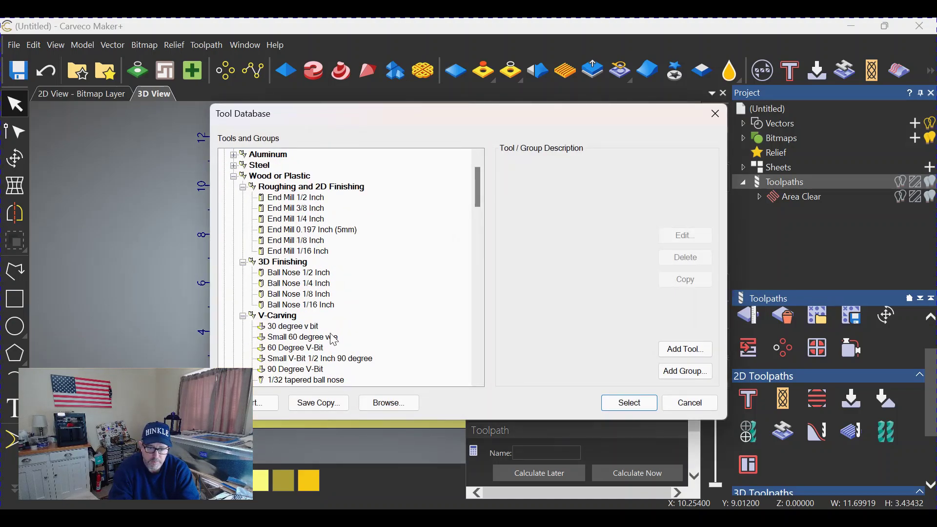
pyautogui.click(334, 339)
pyautogui.click(635, 403)
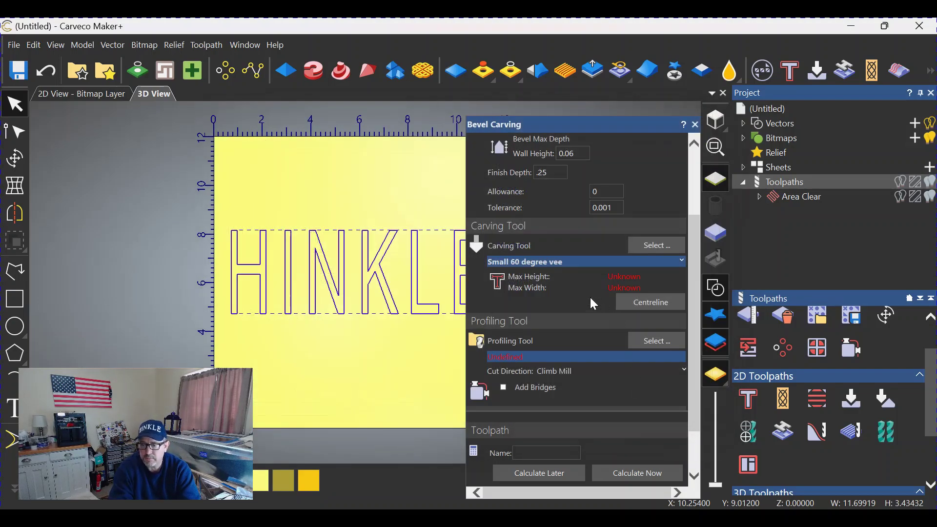
pyautogui.scroll(-1, 590, 298)
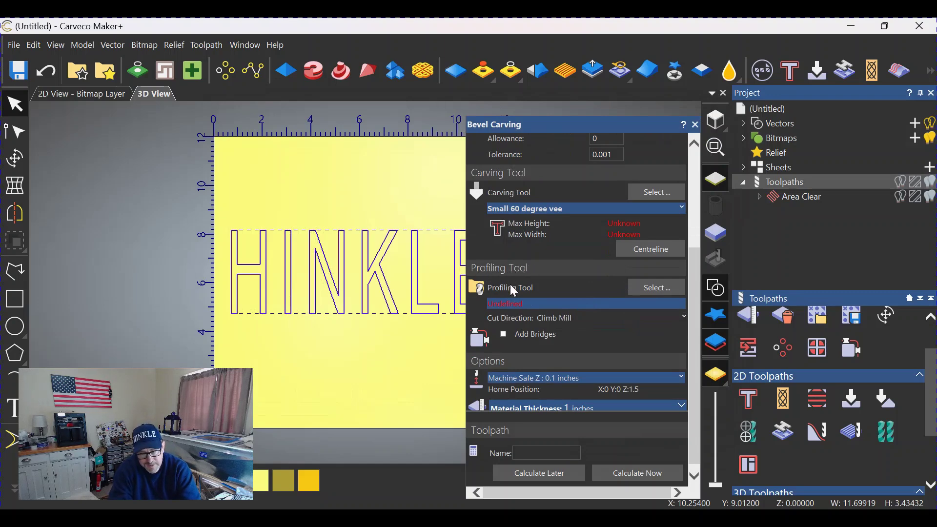
# Step: Select End Mill 1/8 Inch as the profiling tool and calculate the bevel toolpath
pyautogui.click(657, 288)
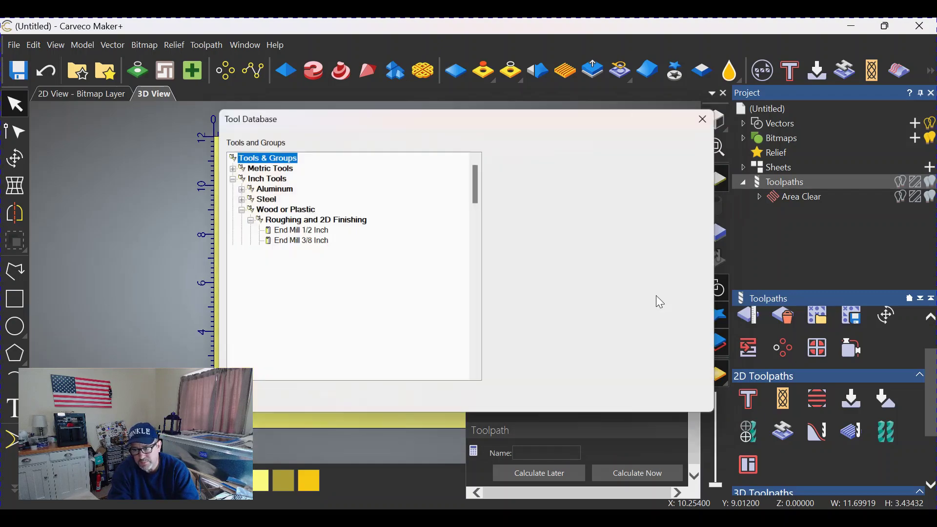
pyautogui.scroll(-1, 367, 299)
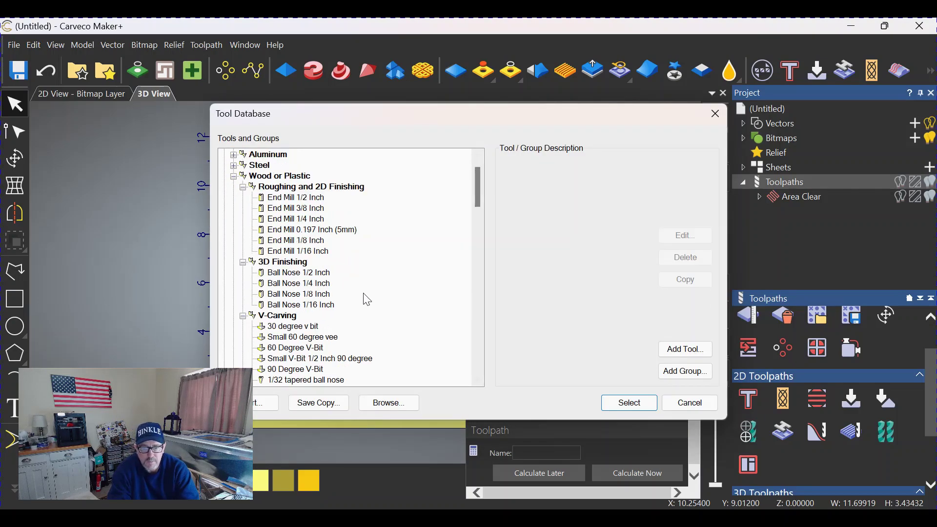
pyautogui.click(311, 241)
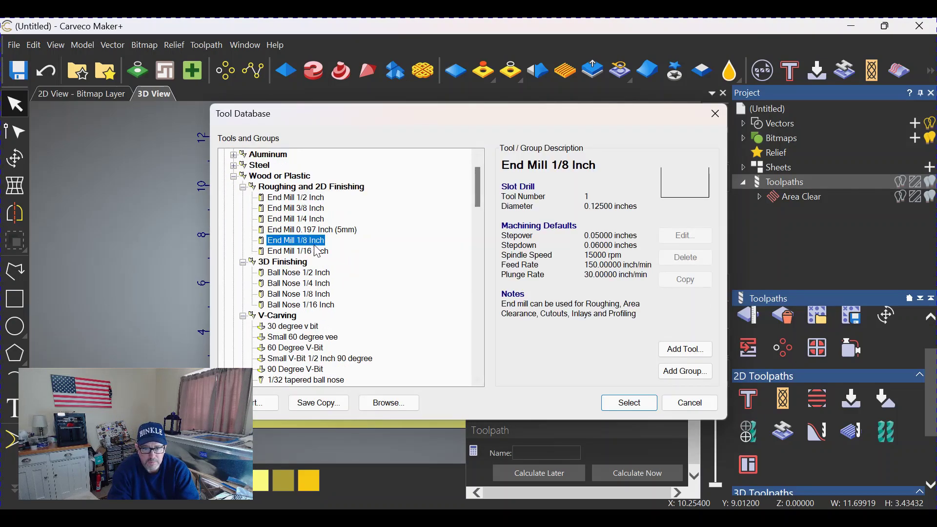
pyautogui.click(629, 403)
pyautogui.scroll(-1, 620, 346)
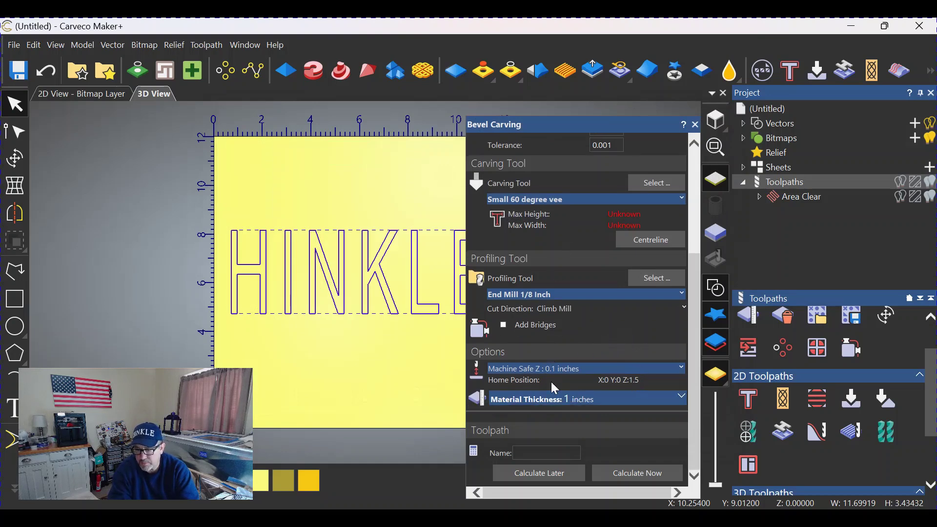
pyautogui.click(630, 475)
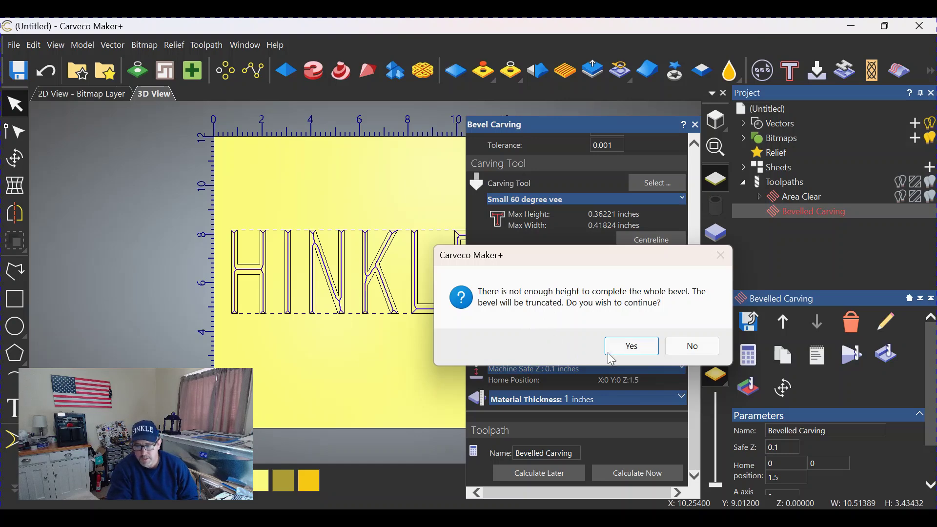
# Step: Accept the truncated-bevel warning and close the Bevel Carving settings
pyautogui.click(629, 351)
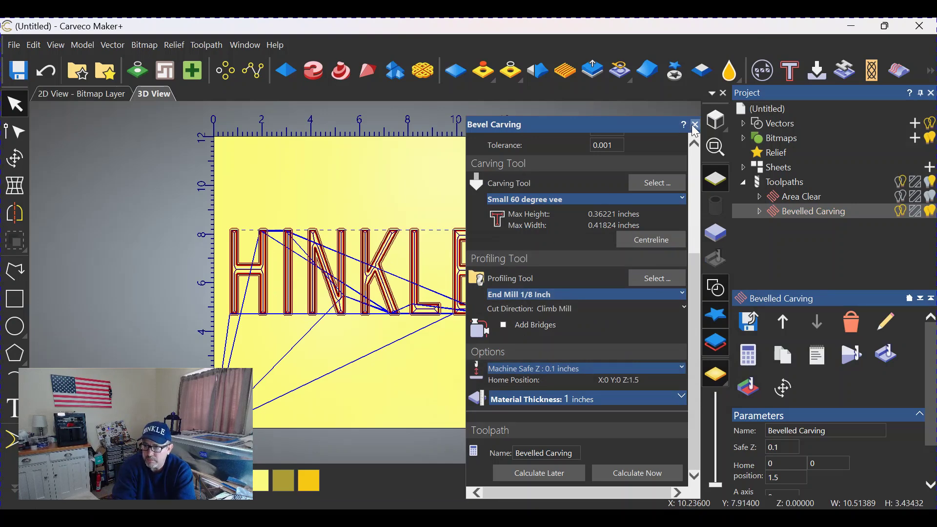
pyautogui.click(695, 126)
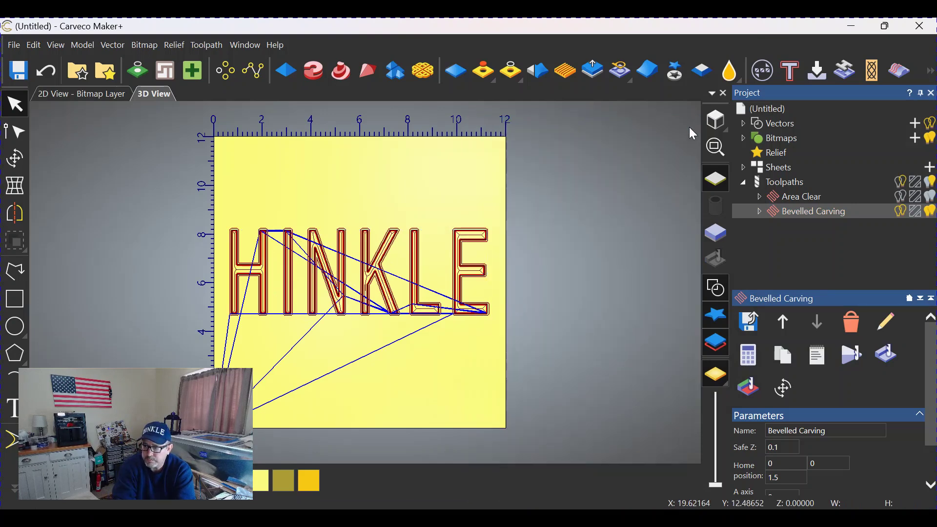
pyautogui.rightClick(798, 188)
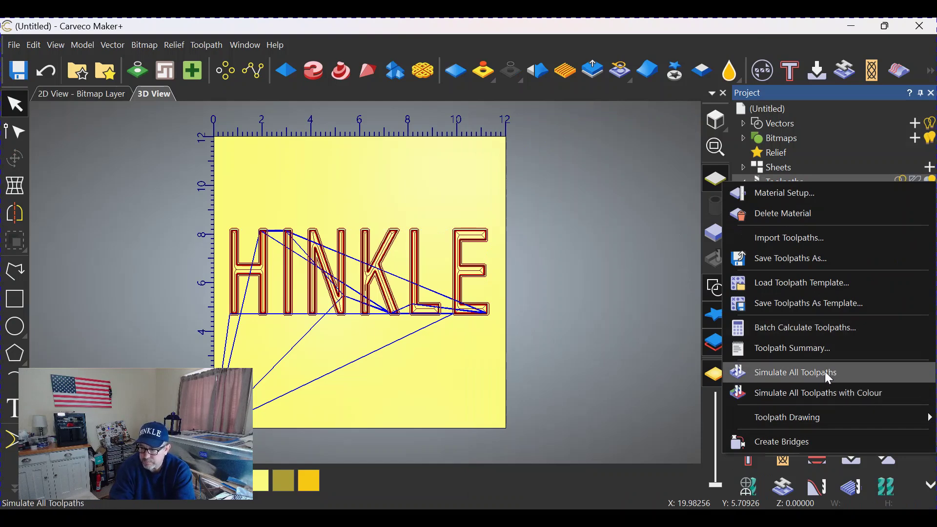
# Step: Run Simulate All Toolpaths with the default block definition
pyautogui.click(826, 373)
pyautogui.click(541, 398)
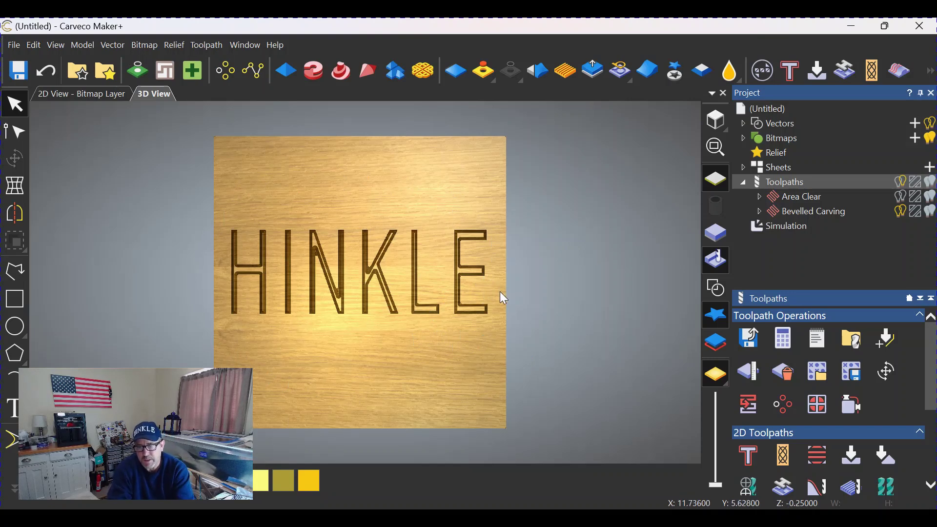
# Step: Pan and zoom around the carved letters, then reopen the Bevelled Carving settings
pyautogui.moveTo(503, 296)
pyautogui.mouseDown()
pyautogui.moveTo(487, 305)
pyautogui.moveTo(382, 289)
pyautogui.moveTo(470, 293)
pyautogui.moveTo(369, 289)
pyautogui.moveTo(423, 289)
pyautogui.moveTo(429, 263)
pyautogui.moveTo(538, 291)
pyautogui.moveTo(586, 291)
pyautogui.mouseUp()
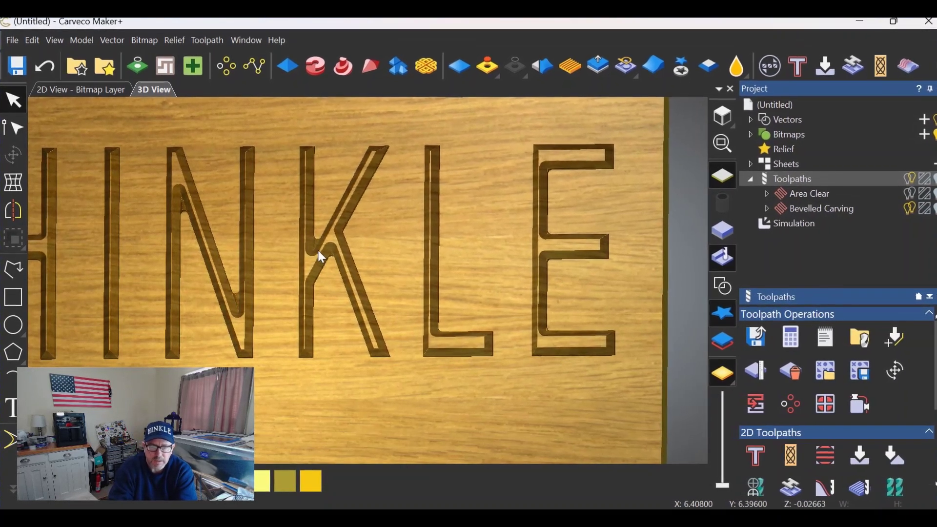
pyautogui.scroll(-3, 322, 254)
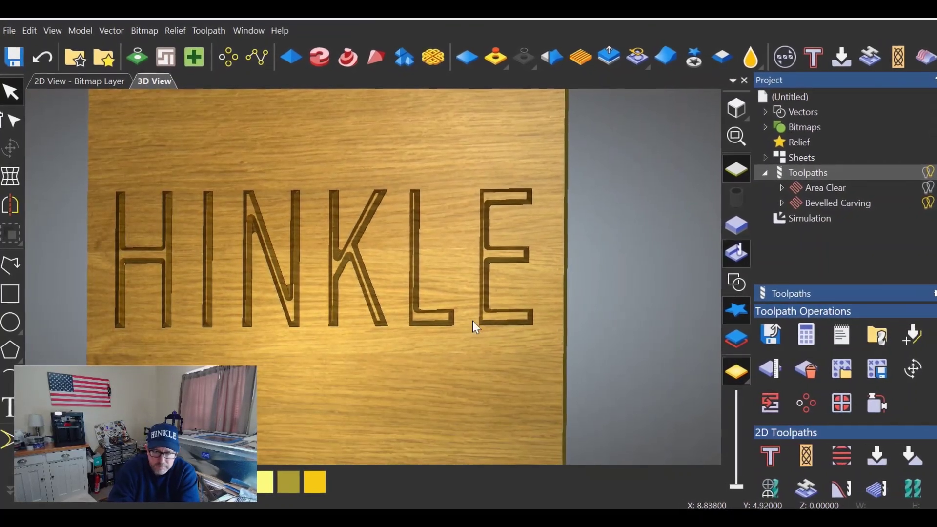
pyautogui.doubleClick(828, 218)
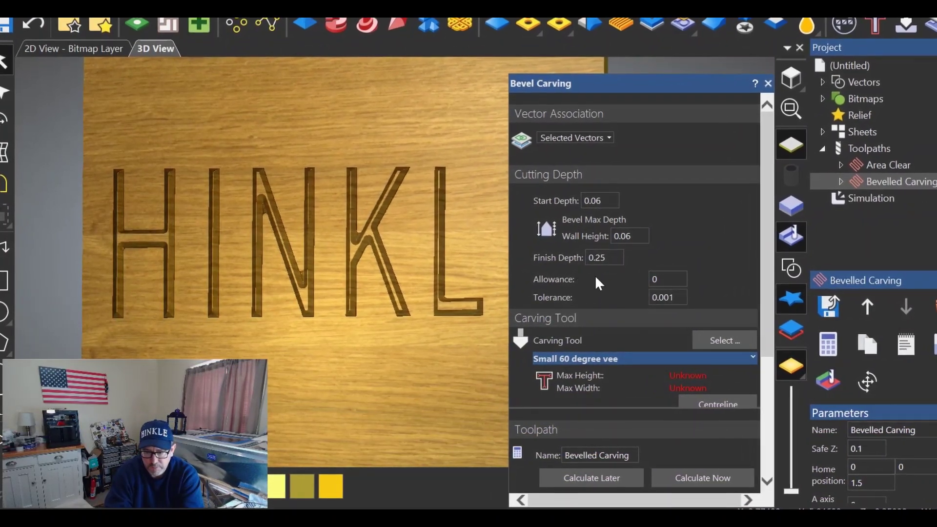
# Step: Drag the Bevel Carving settings to the right, clear of the carved letters
pyautogui.moveTo(707, 86); pyautogui.dragTo(797, 68)
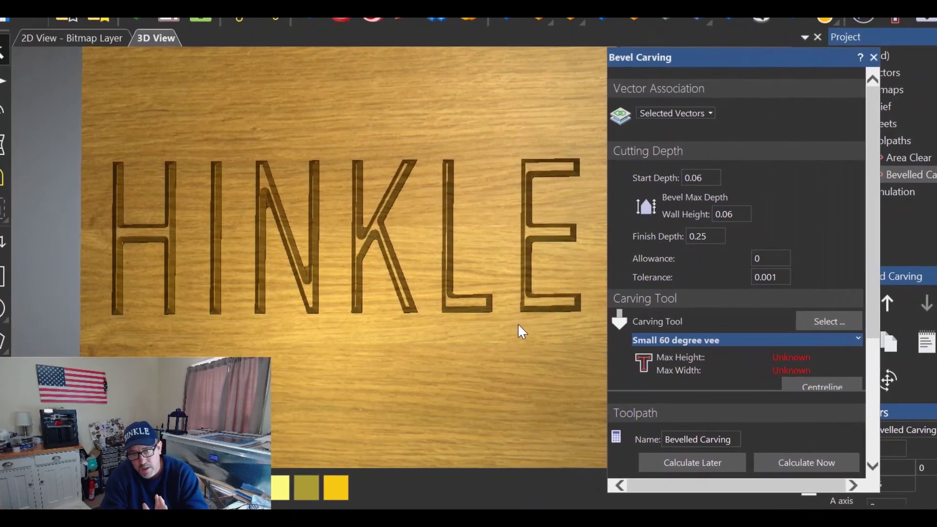